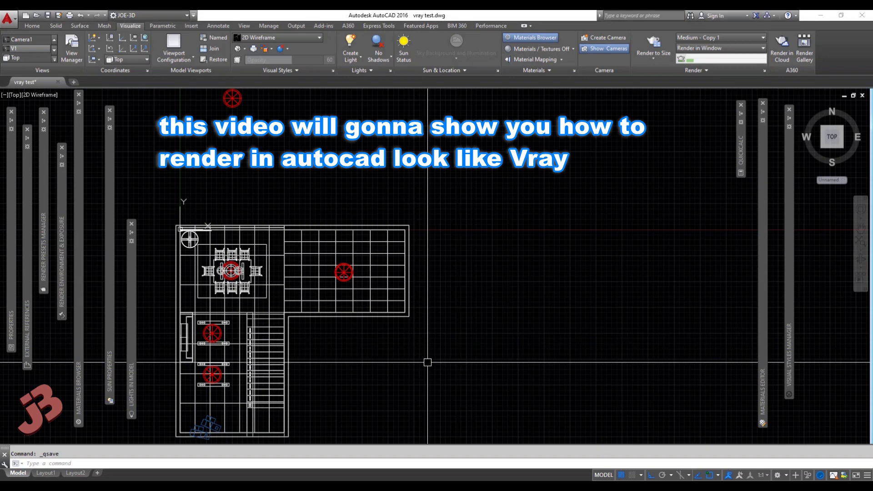
Step: Switch the viewport to the Front view and zoom to check the model
click(14, 95)
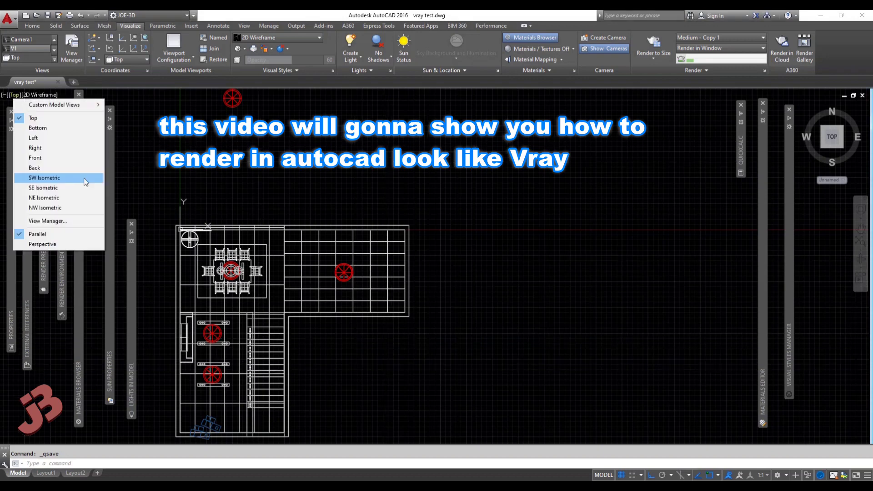
click(55, 160)
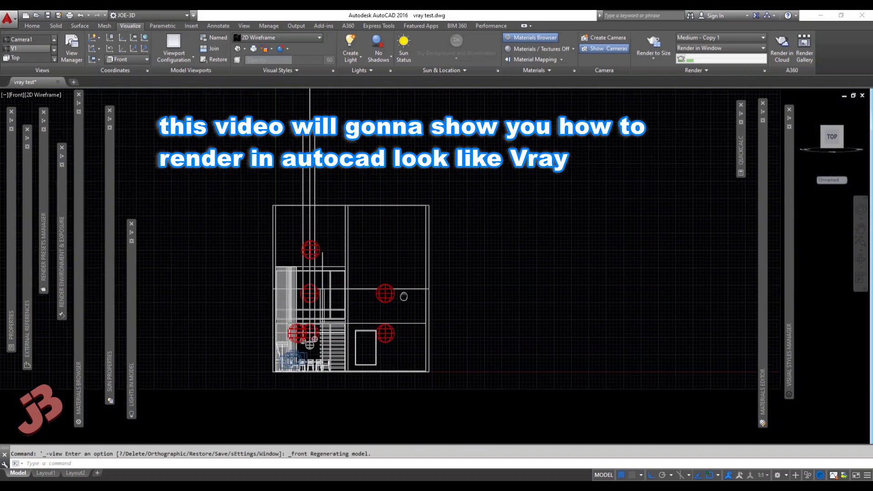
scroll(322, 329, up, 6)
scroll(421, 391, down, 2)
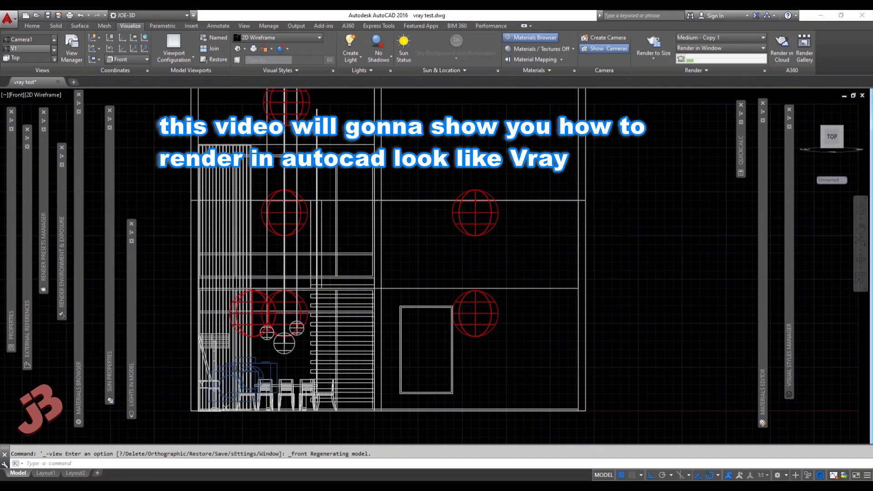
scroll(422, 390, down, 2)
scroll(420, 386, up, 2)
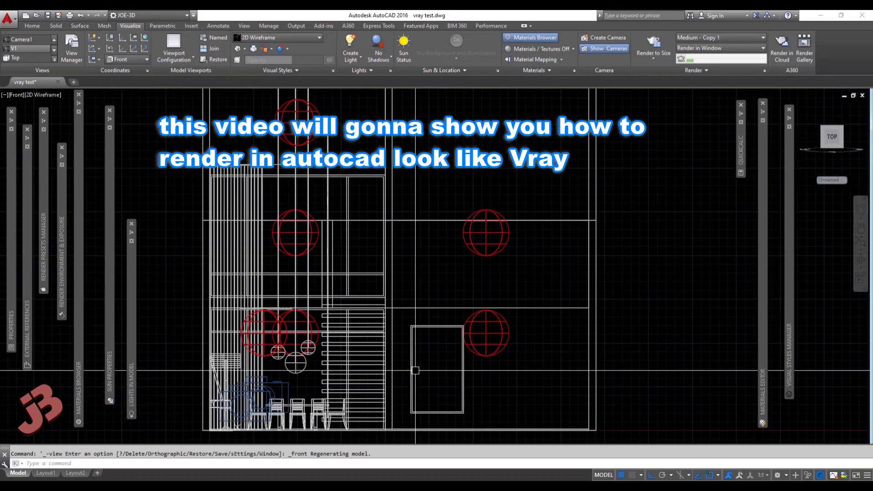
Step: Change the viewport to the Left elevation and zoom in and out
click(14, 94)
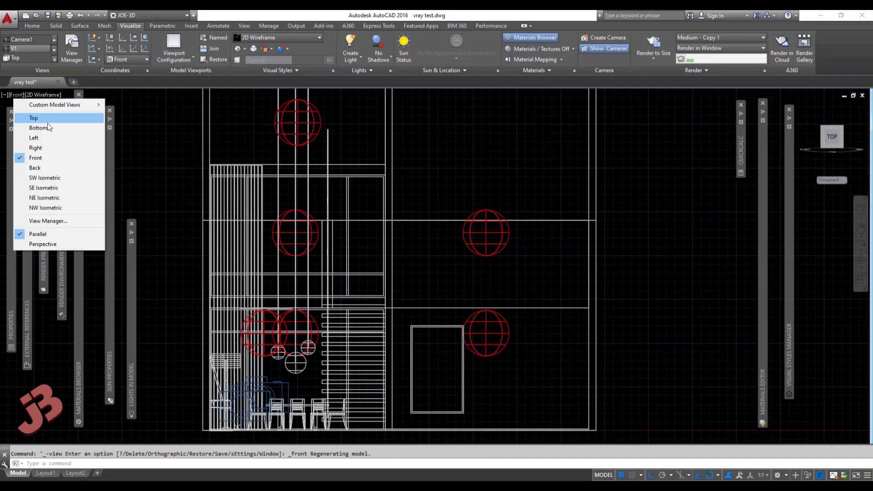
click(45, 141)
scroll(357, 356, up, 2)
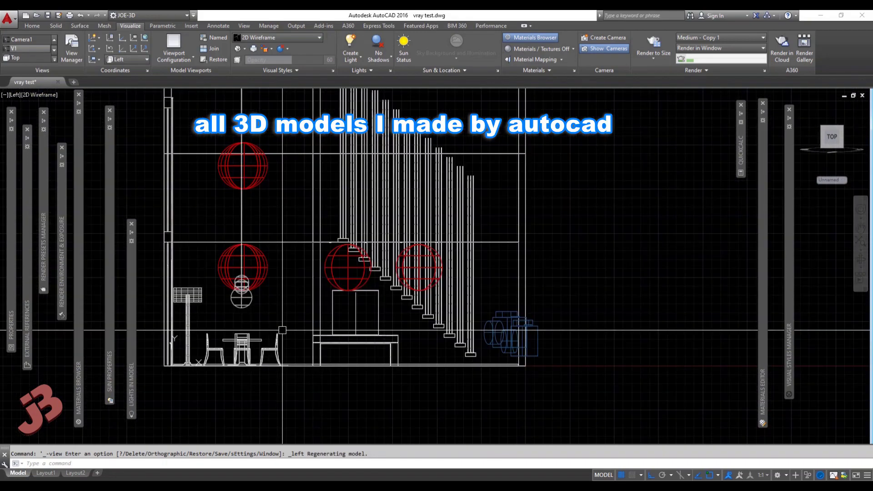
scroll(357, 356, down, 2)
scroll(548, 363, down, 1)
scroll(548, 363, up, 1)
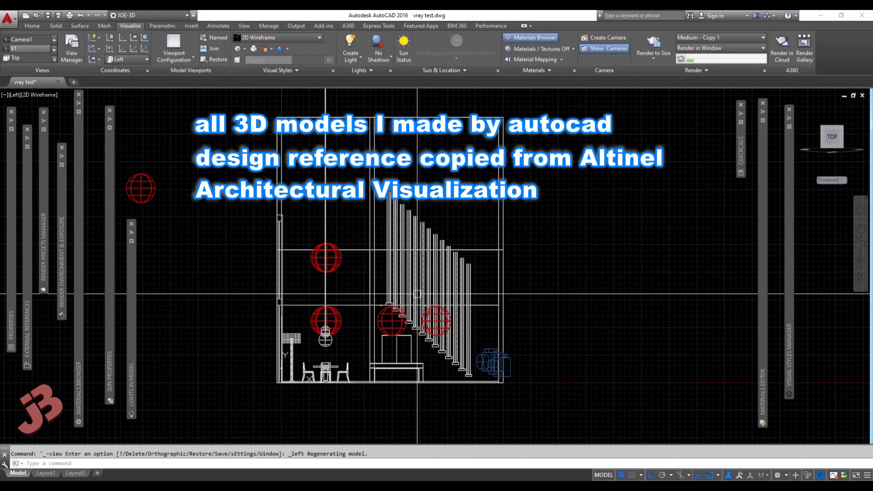
Step: Start a MOVE on the sphere light, then cancel it and clear the selection
text(m)
key(Return)
click(304, 278)
click(350, 239)
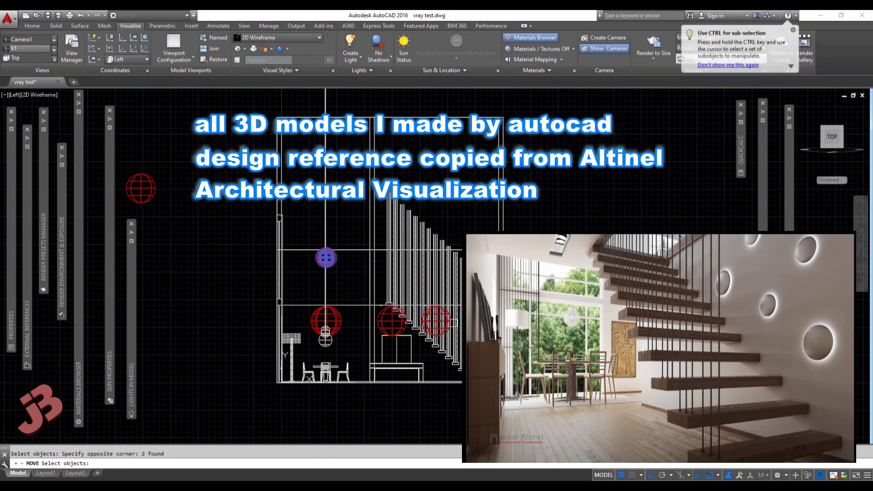
key(Escape)
Step: Zoom in and pan toward the lamp and dining set
scroll(351, 359, up, 1)
scroll(351, 358, up, 1)
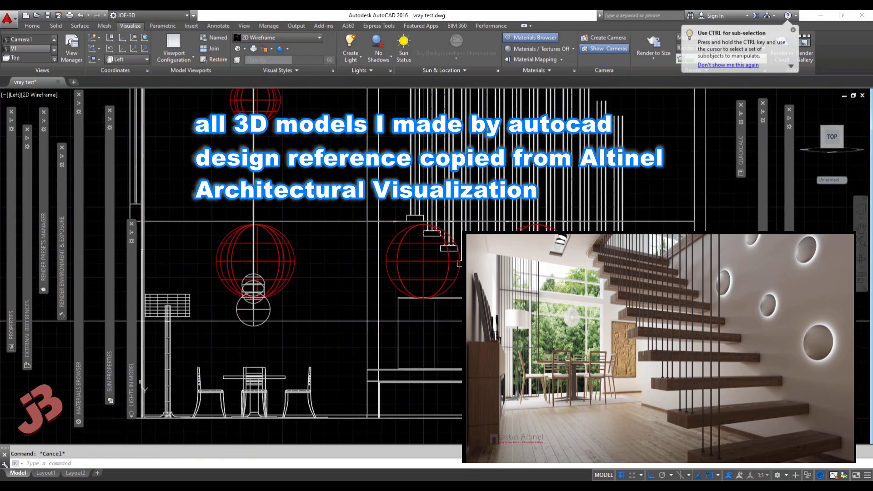
scroll(351, 358, up, 1)
middle_drag(386, 411, 436, 344)
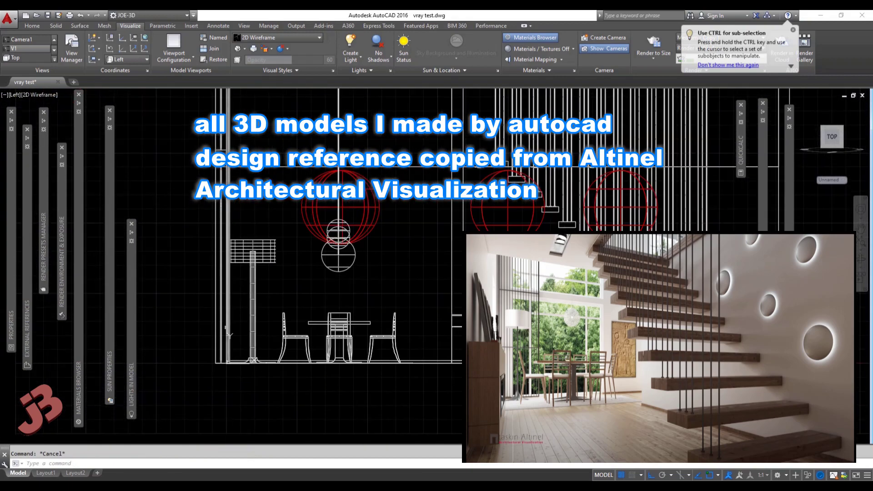
scroll(436, 344, down, 2)
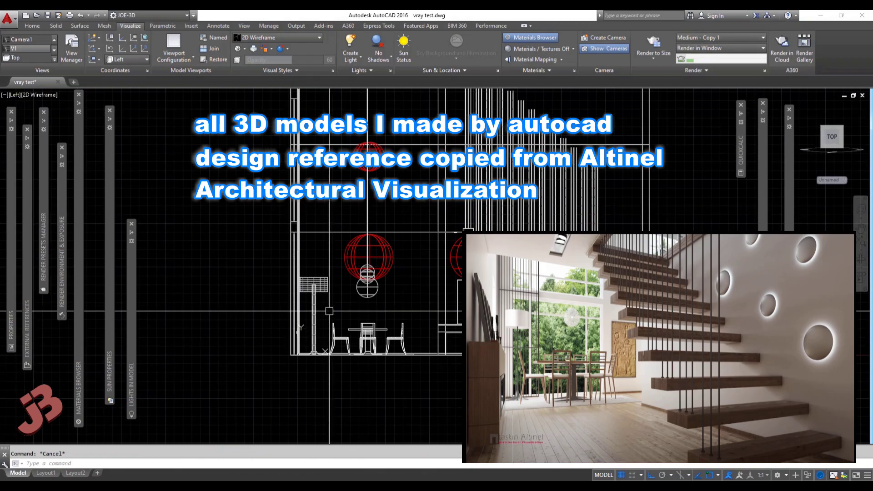
Step: Switch to SW Isometric and orbit the model to a custom 3D angle
click(14, 95)
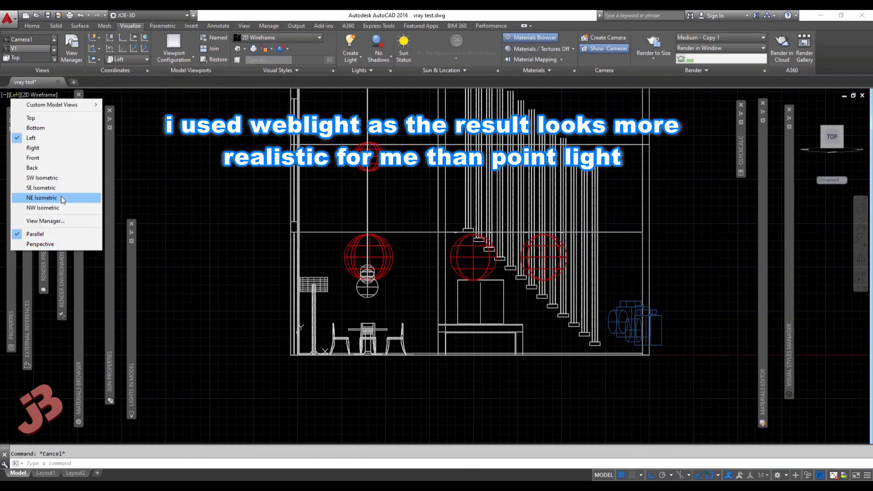
click(64, 198)
scroll(412, 354, up, 3)
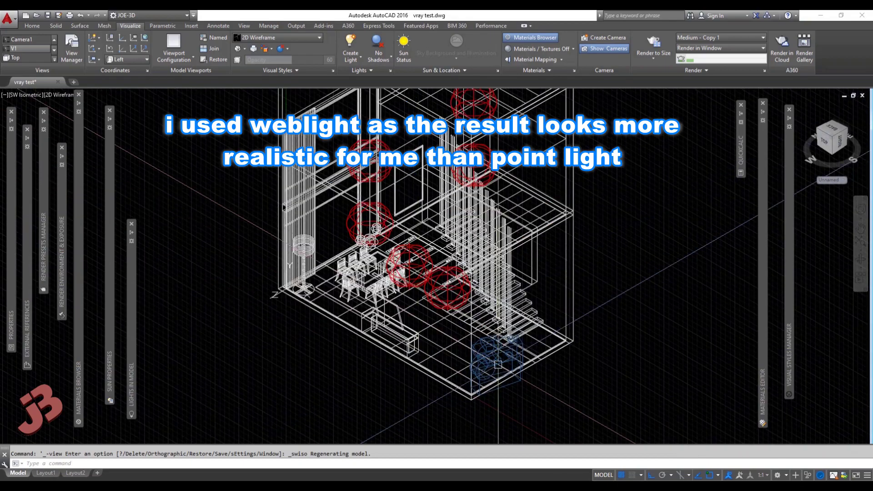
mouse_move(412, 318)
shift+middle_down()
mouse_move(411, 354)
mouse_move(337, 352)
mouse_move(345, 327)
mouse_move(318, 318)
shift+middle_up()
scroll(345, 327, up, 2)
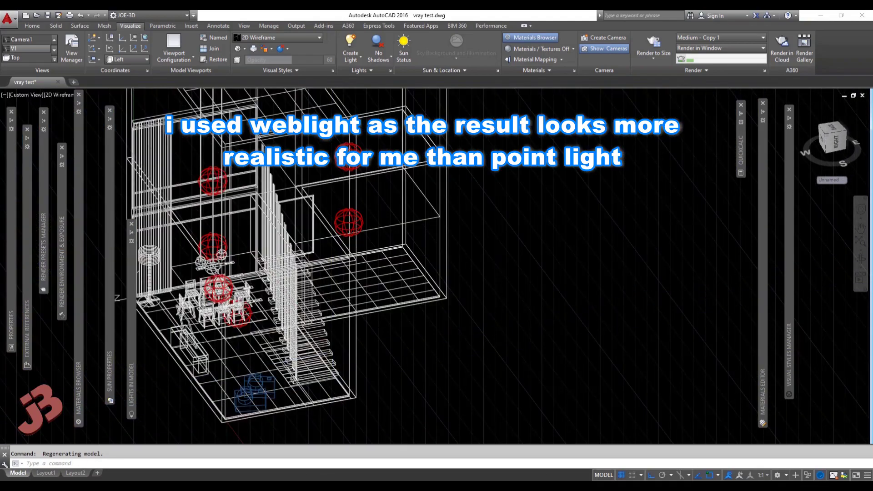
scroll(331, 352, down, 2)
Step: Orbit to a higher angle, then bring the V-Ray reference render up alongside
mouse_move(331, 353)
shift+middle_down()
mouse_move(347, 327)
mouse_move(359, 327)
mouse_move(305, 350)
shift+middle_up()
scroll(346, 341, up, 3)
scroll(372, 318, up, 2)
scroll(300, 346, down, 2)
scroll(293, 354, up, 1)
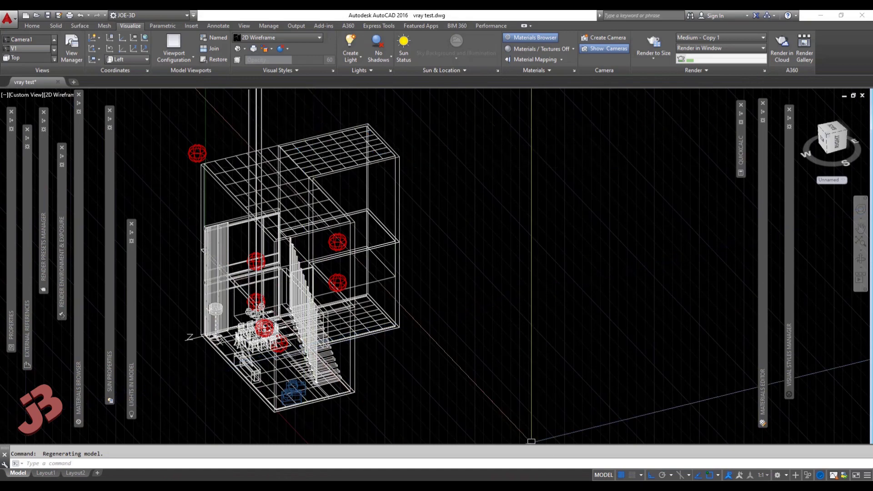
key(alt+Tab)
drag(568, 61, 554, 68)
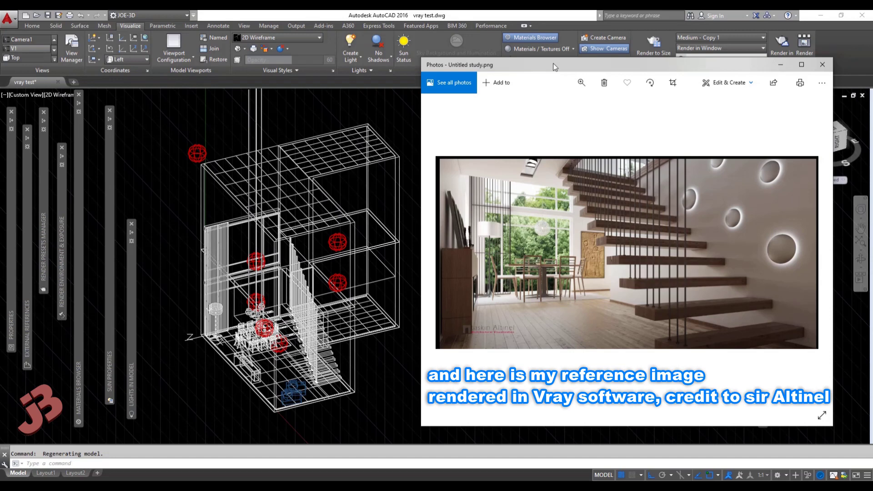
Step: Close the Photos reference render and return to the AutoCAD model
click(394, 120)
Step: In Top view, preview the lower-left camera's view, then close the preview
scroll(363, 261, down, 2)
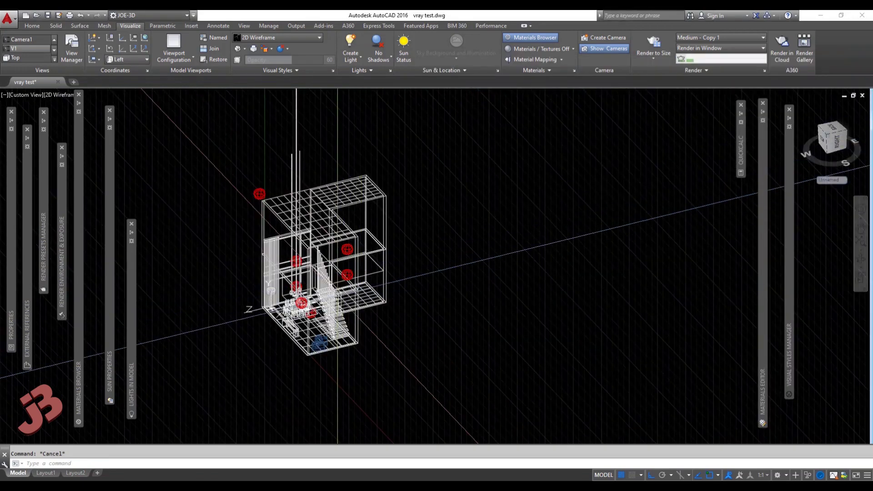
click(21, 94)
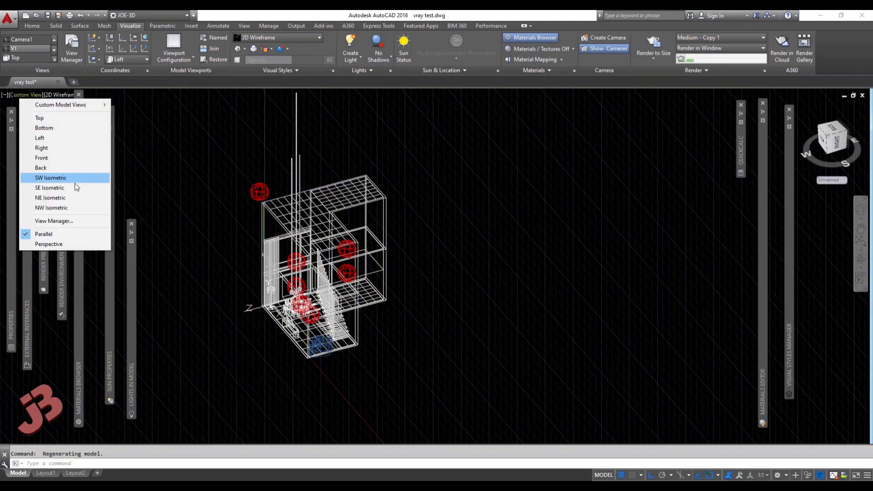
click(43, 118)
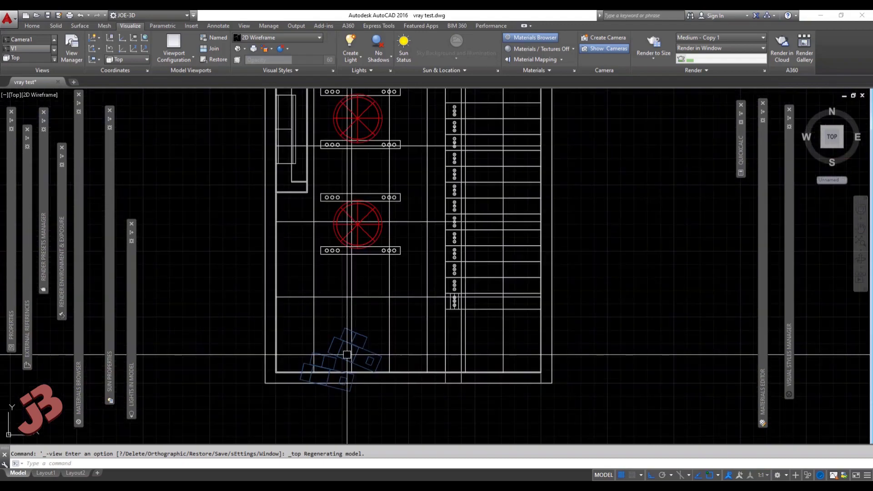
scroll(347, 354, up, 2)
click(312, 351)
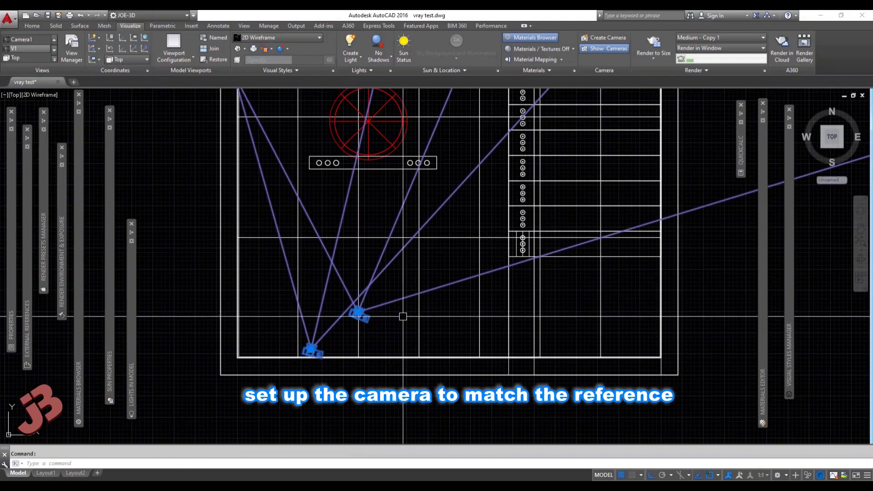
key(Escape)
click(312, 351)
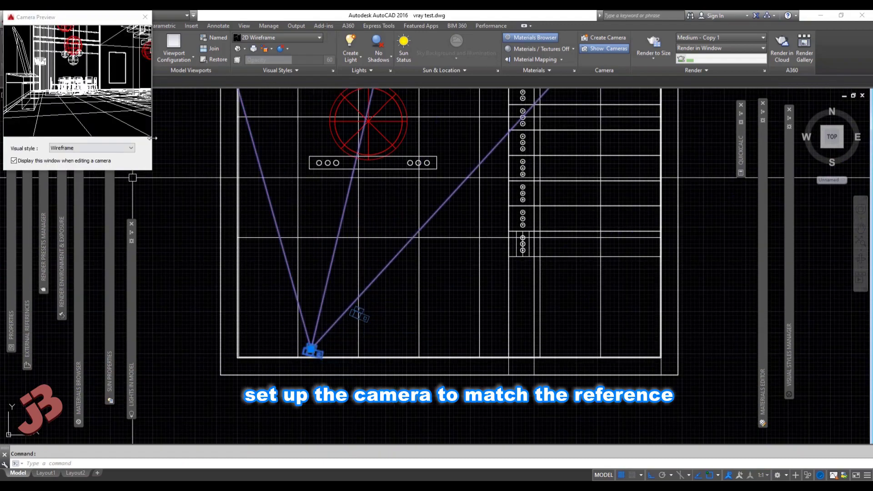
mouse_move(150, 170)
mouse_down()
mouse_move(469, 170)
mouse_move(410, 342)
mouse_up()
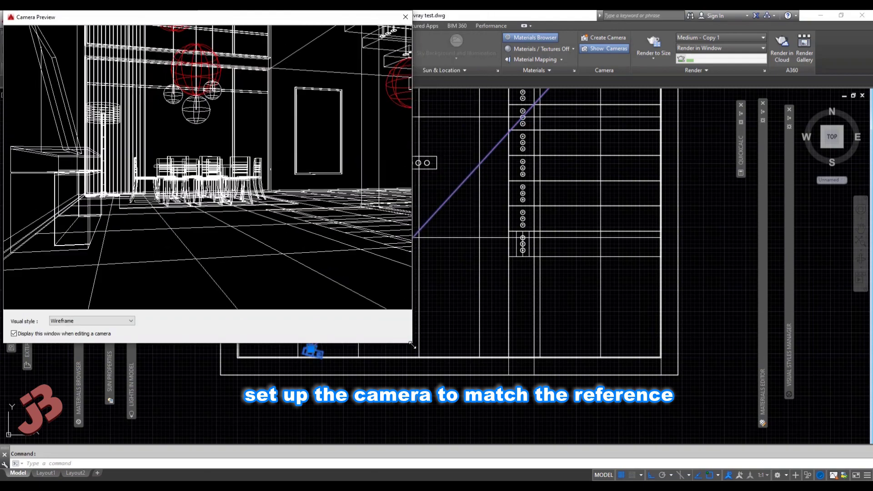
drag(278, 18, 631, 63)
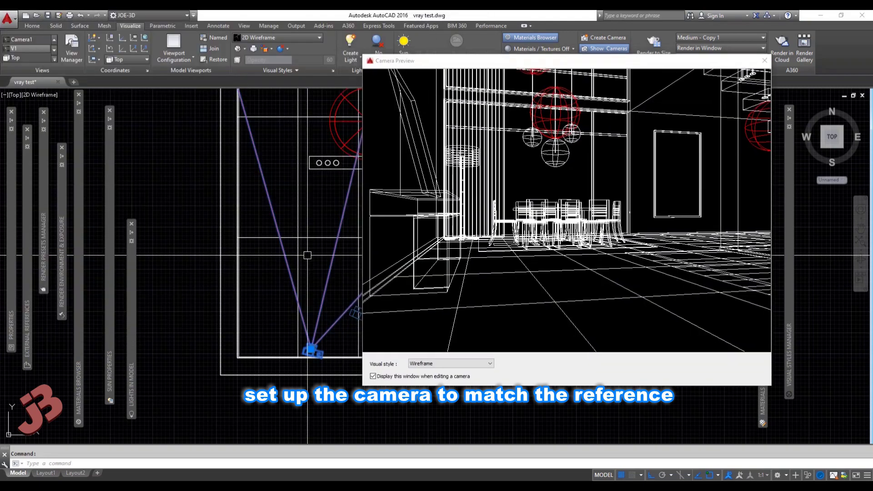
key(Escape)
scroll(185, 364, down, 3)
scroll(323, 344, down, 2)
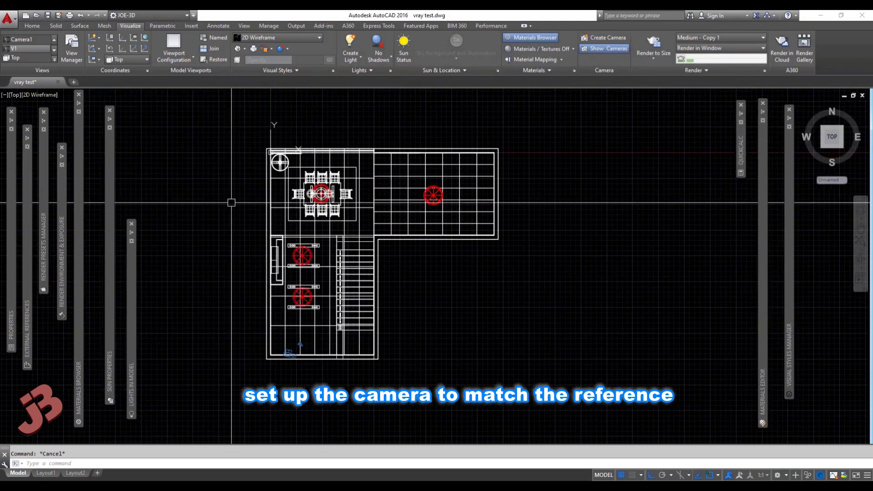
Step: Make saved view V1 current via View Manager and reopen the reference render
text(v)
key(Return)
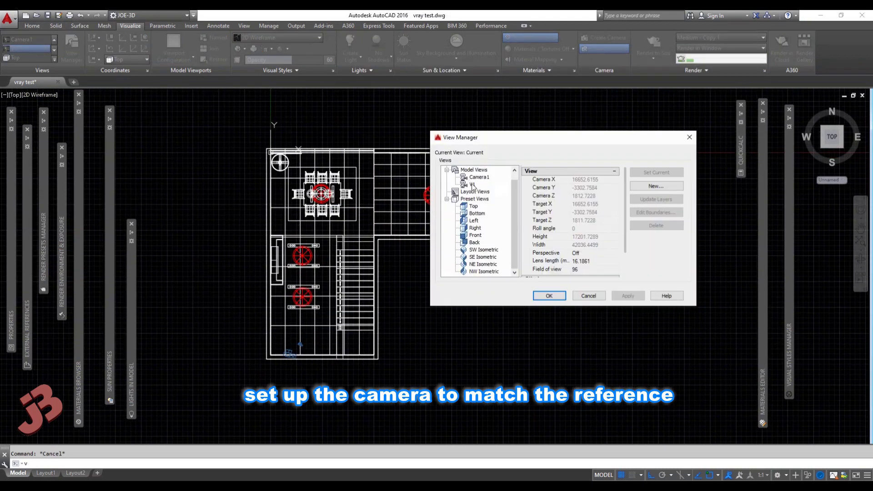
click(473, 184)
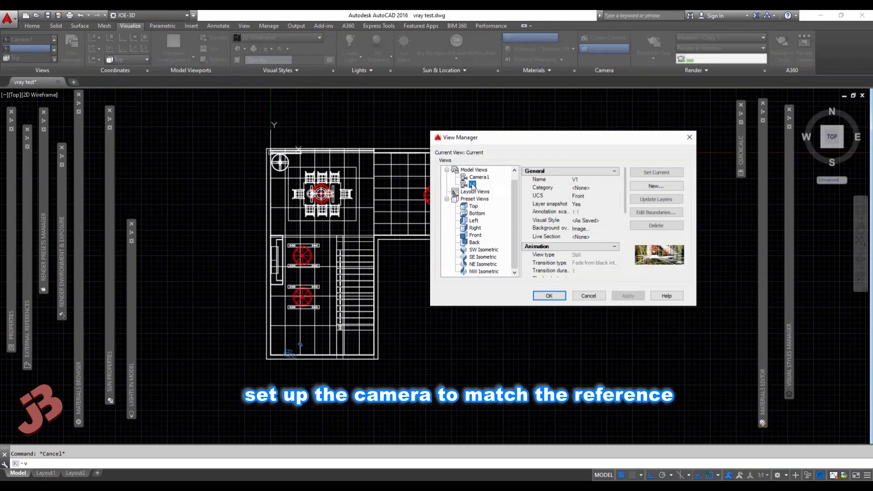
click(549, 298)
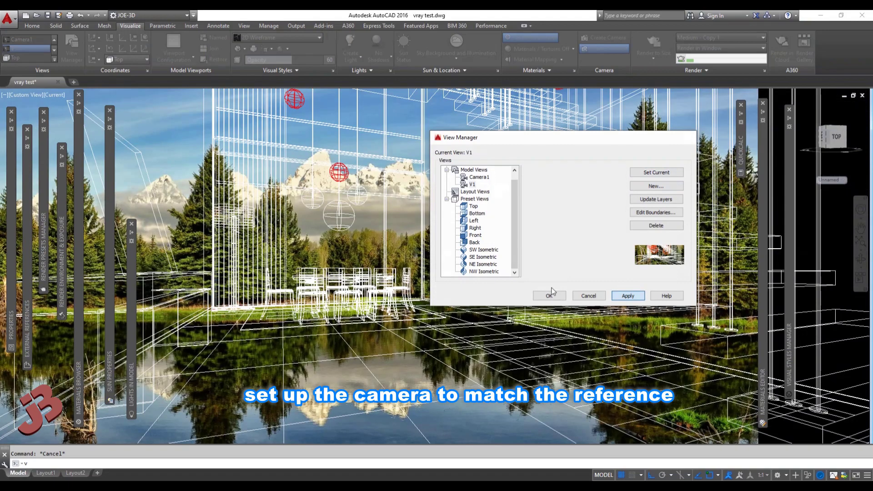
click(555, 299)
key(alt+Tab)
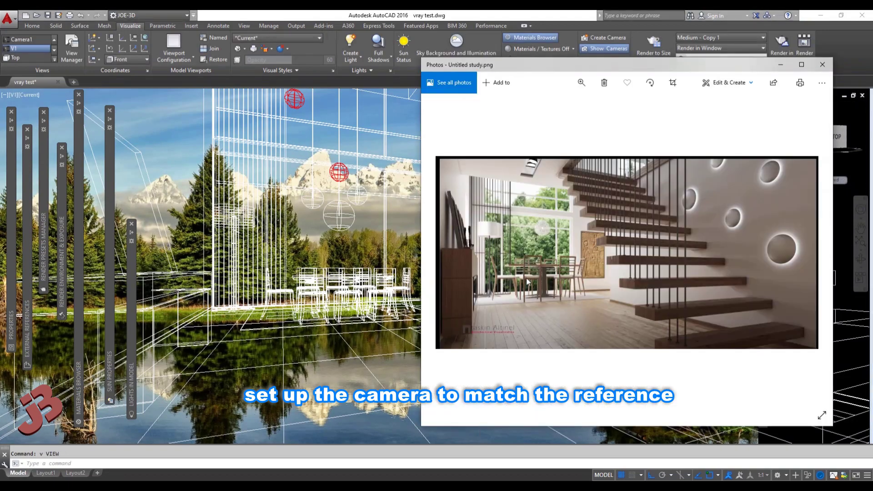
mouse_move(589, 66)
mouse_down()
mouse_move(601, 78)
mouse_move(230, 55)
mouse_move(204, 61)
mouse_move(235, 55)
mouse_move(236, 70)
mouse_move(638, 75)
mouse_move(608, 72)
mouse_up()
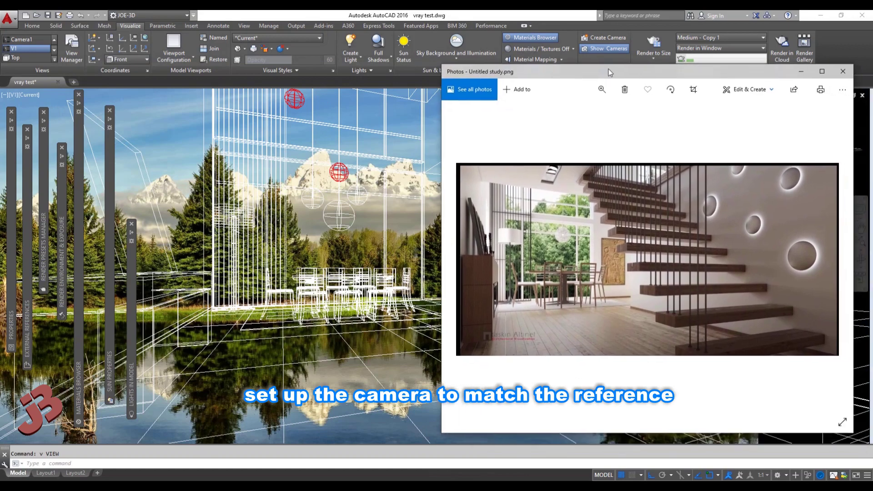
click(335, 246)
key(Escape)
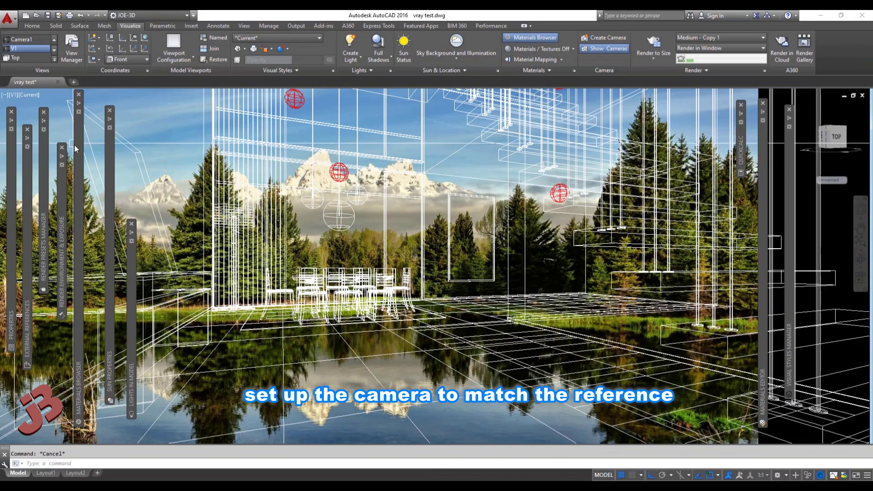
Step: Replace the art(1) material's image with download (1).jpg and save the drawing
scroll(139, 190, up, 1)
click(175, 136)
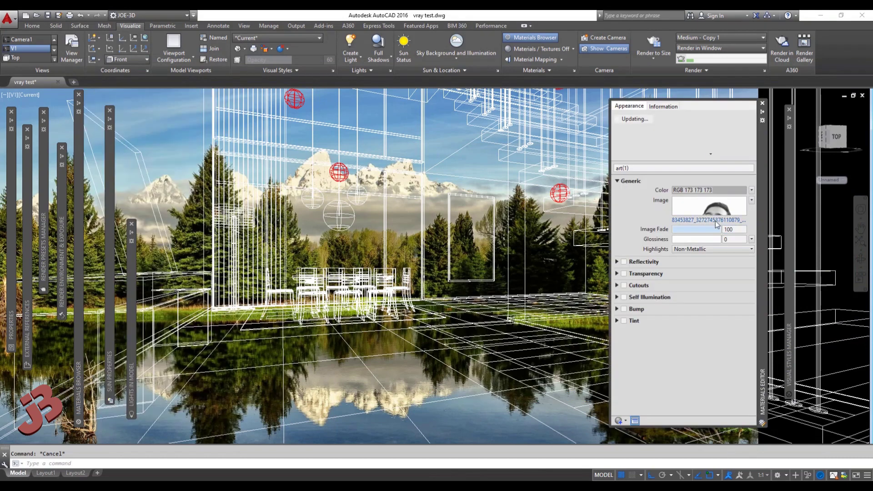
click(709, 207)
double_click(277, 181)
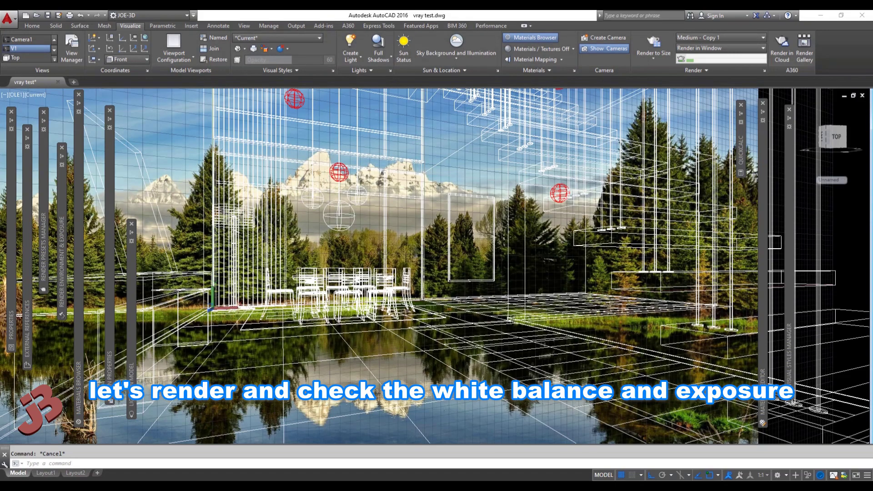
key(ctrl+s)
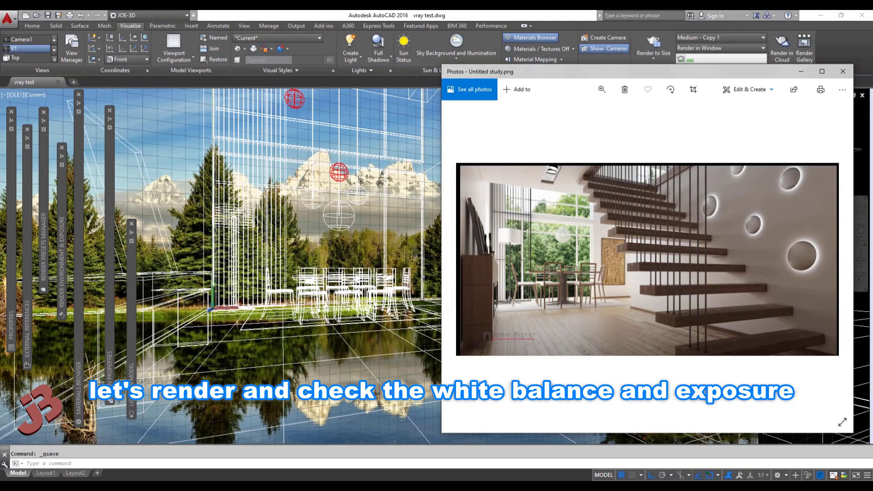
Step: Close the reference photo and start a Render to Size test render
click(842, 71)
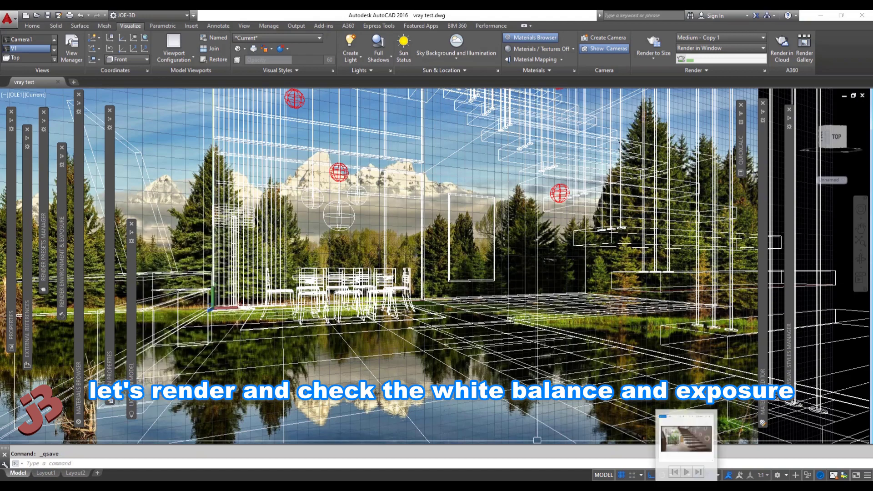
click(653, 44)
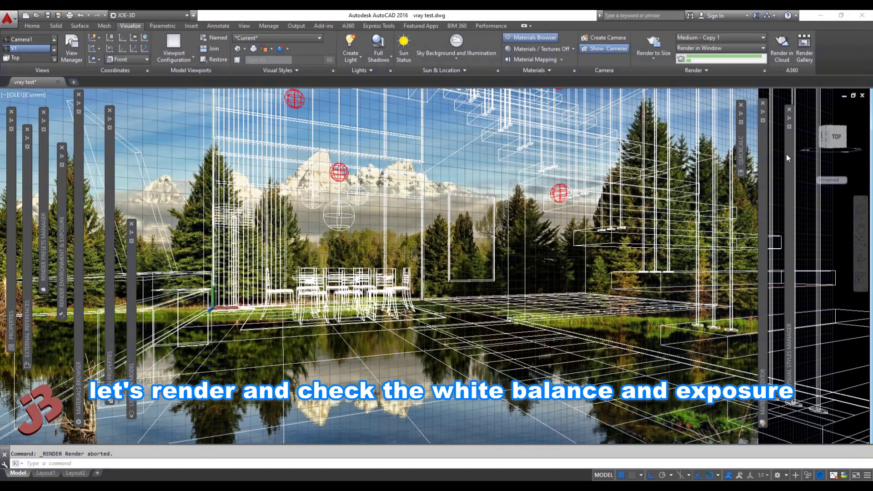
Step: In 2D wireframe Top view, erase the extra red light glyph above the treads
double_click(660, 150)
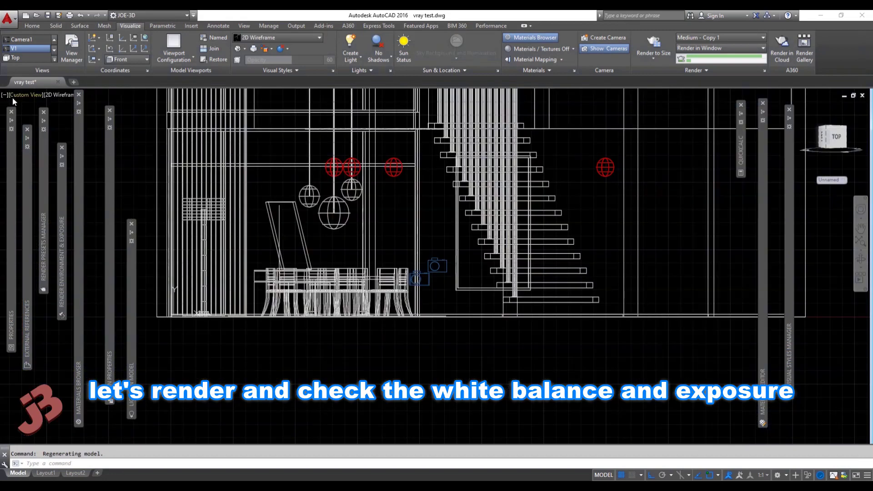
click(13, 96)
click(33, 117)
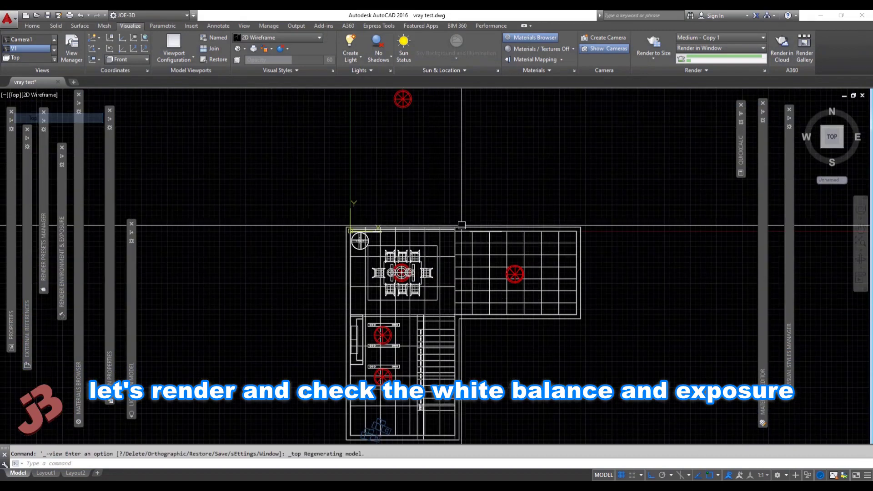
scroll(500, 236, up, 3)
scroll(500, 236, up, 2)
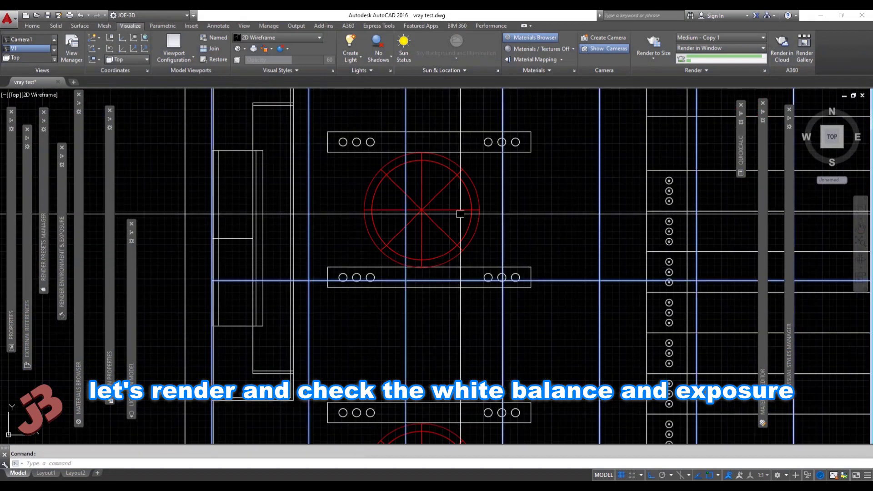
click(477, 179)
click(434, 211)
text(e)
key(Return)
Step: Try moving a light glyph in plan, cancel it, and return to the V1 camera view
scroll(458, 326, down, 3)
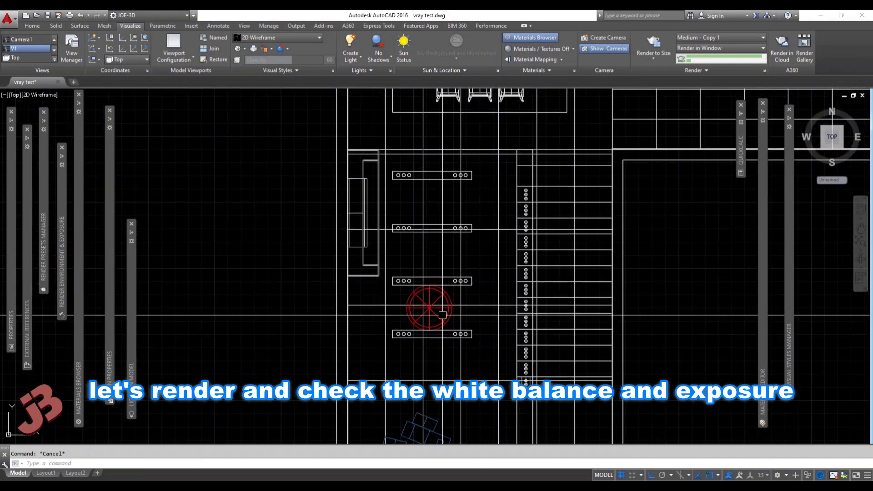
scroll(452, 350, up, 3)
key(m)
key(Return)
click(496, 332)
click(253, 214)
scroll(440, 292, up, 4)
scroll(439, 292, down, 3)
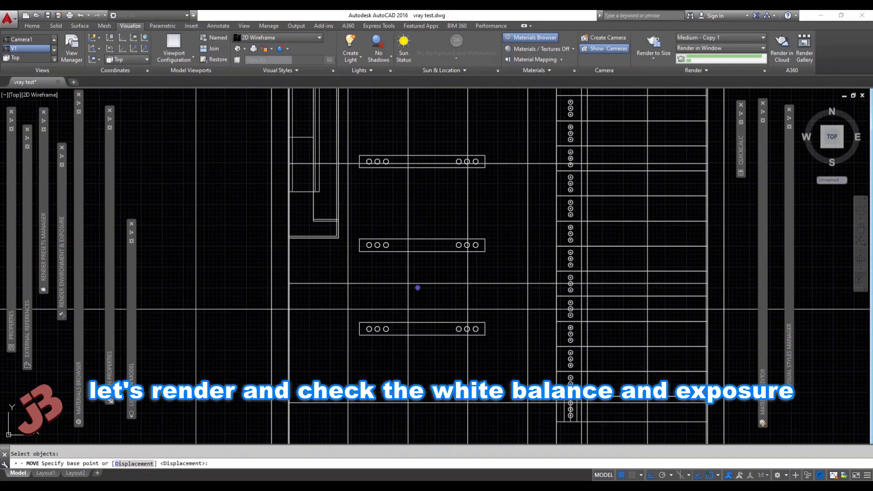
key(Return)
click(415, 287)
middle_drag(441, 350, 405, 318)
scroll(406, 318, down, 3)
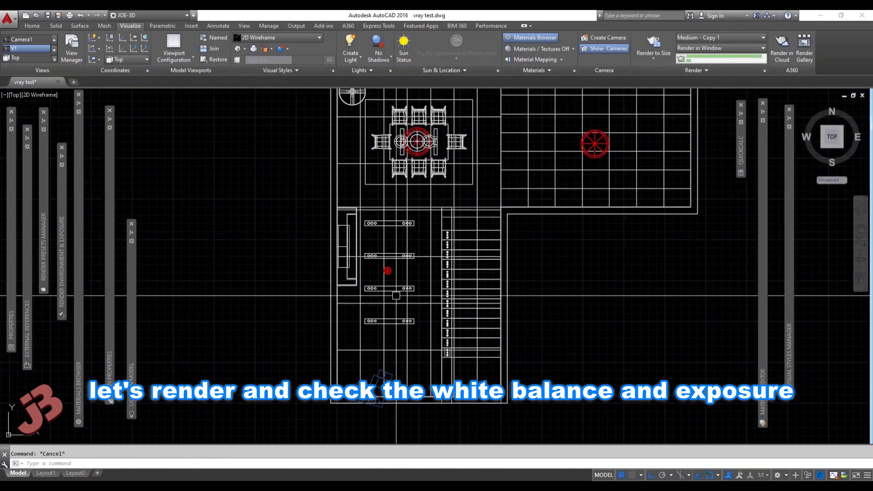
key(Escape)
click(17, 95)
mouse_move(58, 104)
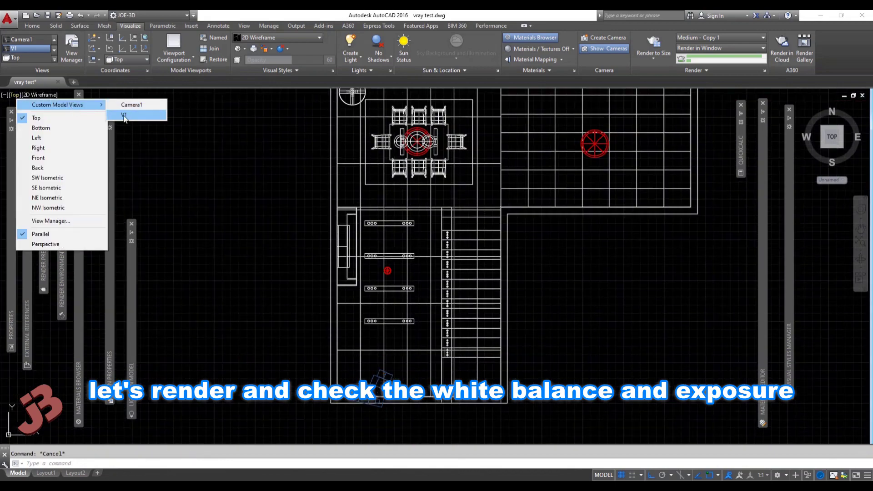
click(132, 115)
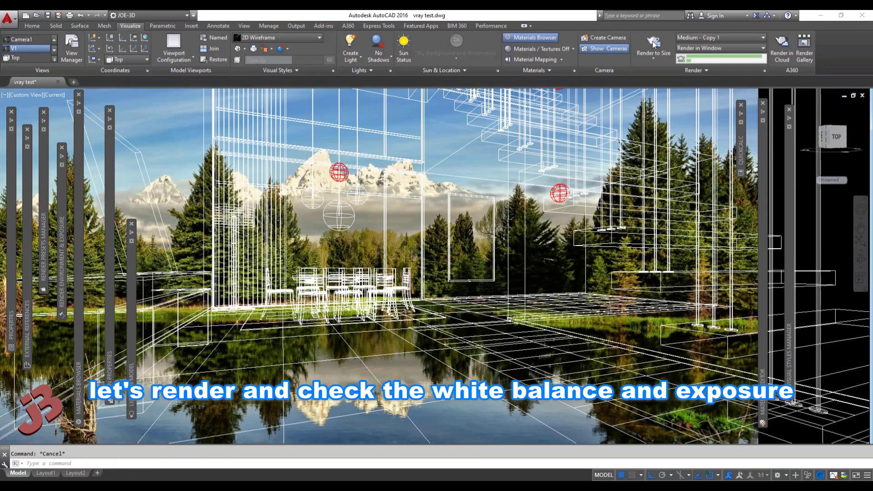
Step: Start Render to Size and place the enlarged render window at upper left
click(653, 41)
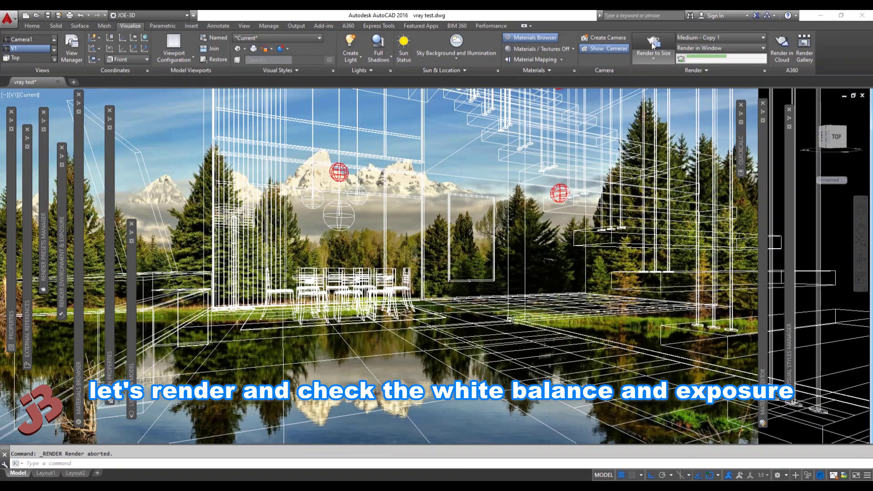
click(653, 44)
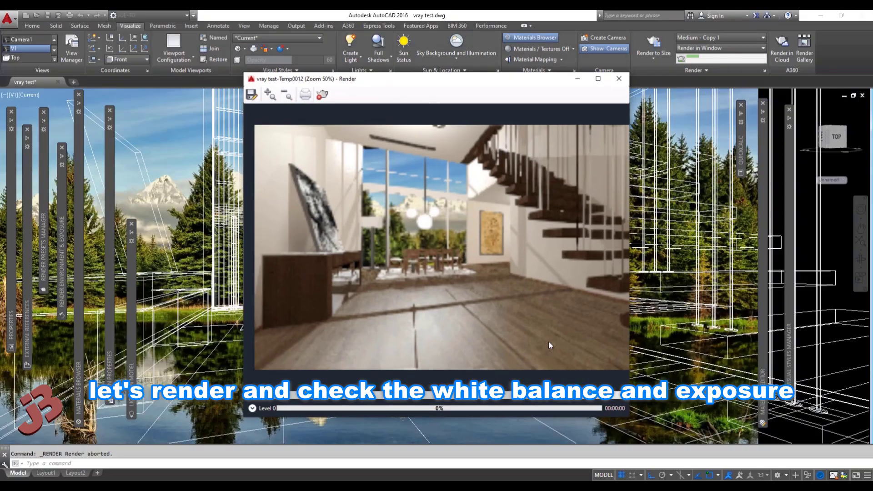
key(Escape)
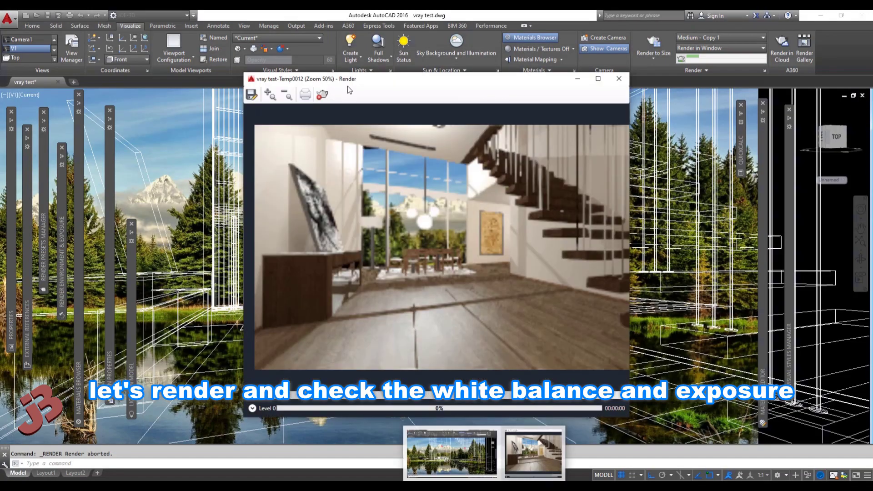
drag(386, 84, 187, 78)
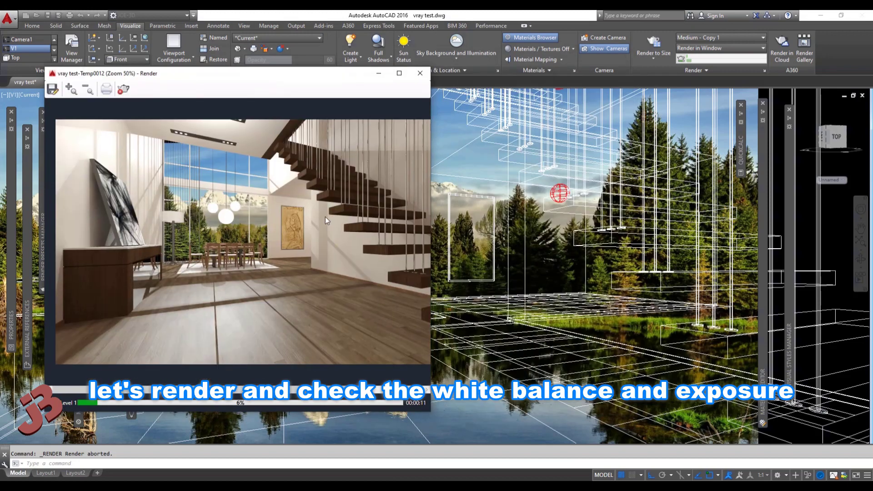
drag(429, 412, 565, 456)
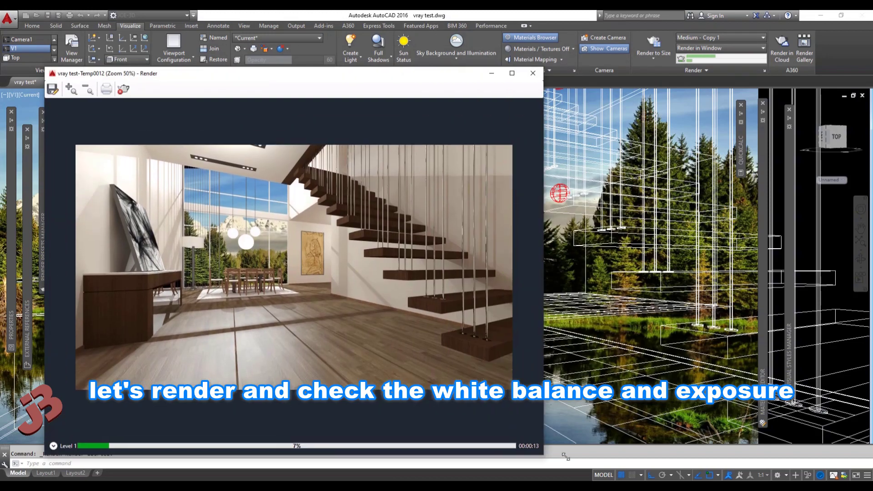
drag(375, 74, 359, 42)
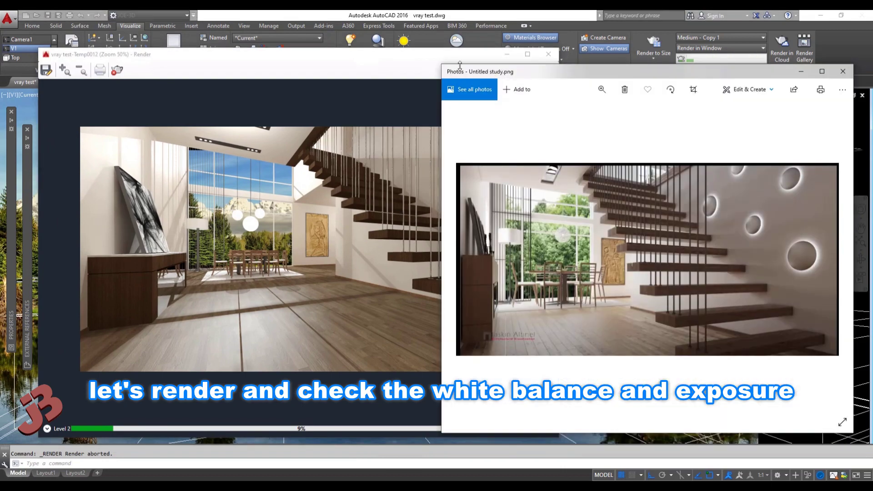
Step: Resize and position the reference photo window beside the render for comparison
drag(443, 65, 533, 66)
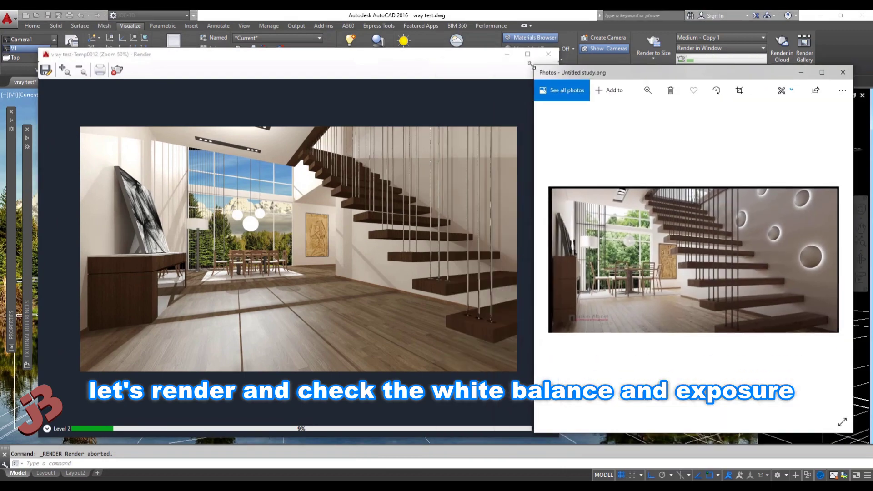
drag(413, 66, 378, 59)
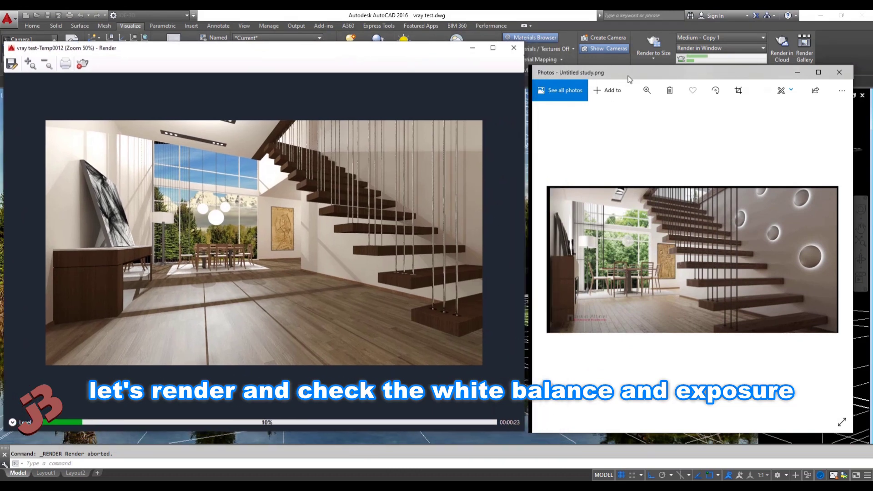
drag(628, 78, 590, 65)
mouse_move(813, 419)
mouse_down()
mouse_move(852, 436)
mouse_move(854, 423)
mouse_up()
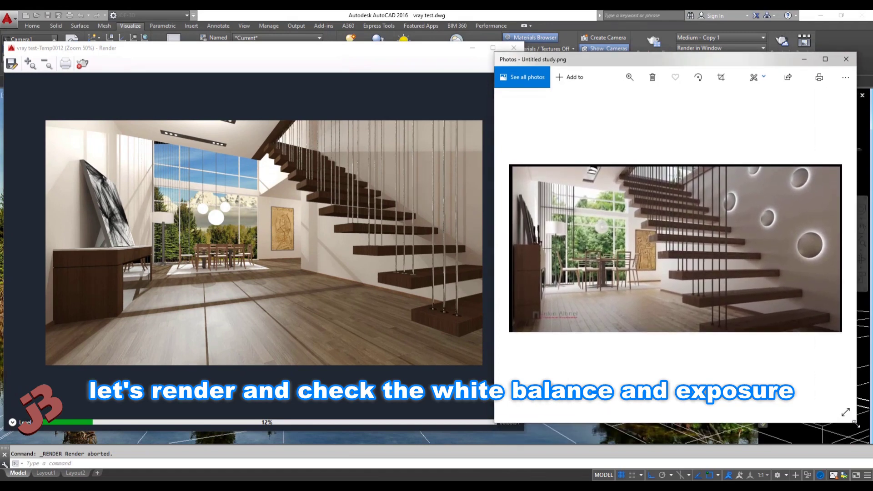
drag(855, 422, 859, 432)
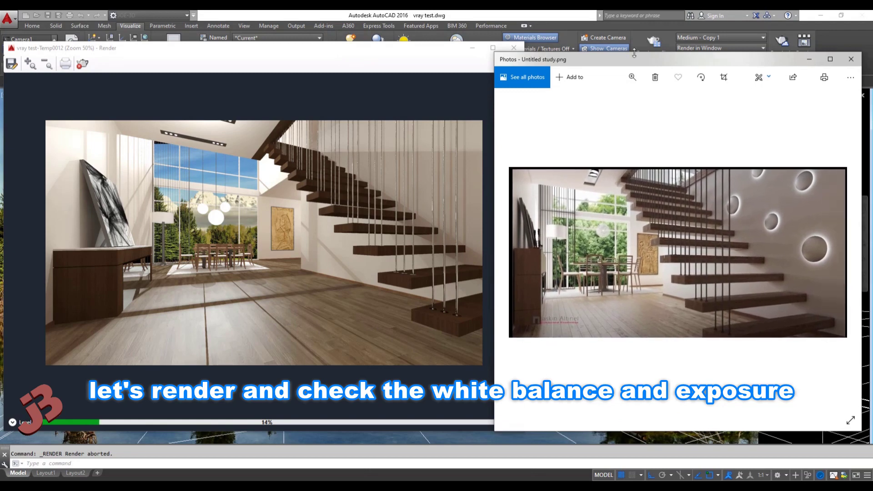
mouse_move(638, 53)
mouse_down()
mouse_move(638, 44)
mouse_move(633, 51)
mouse_up()
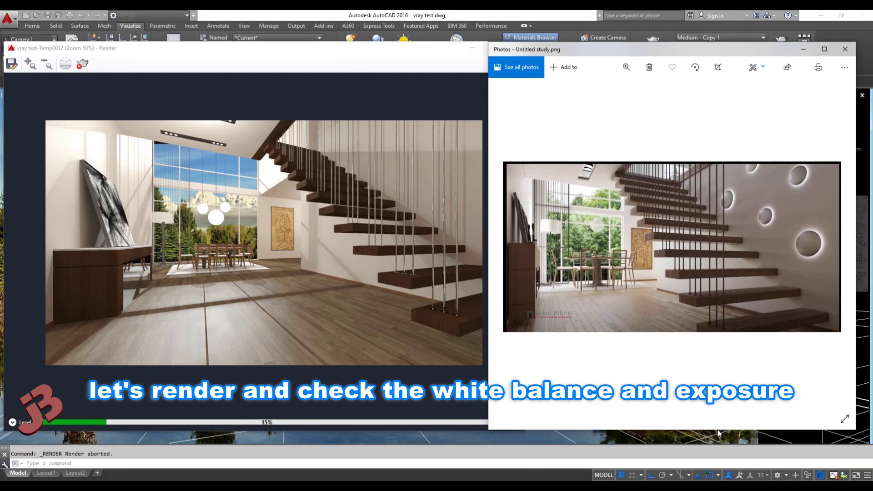
drag(717, 429, 713, 415)
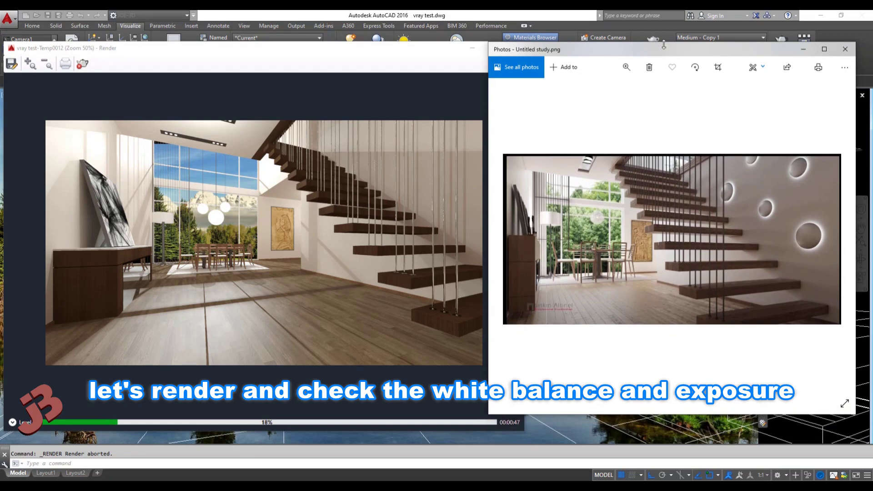
drag(659, 52, 664, 53)
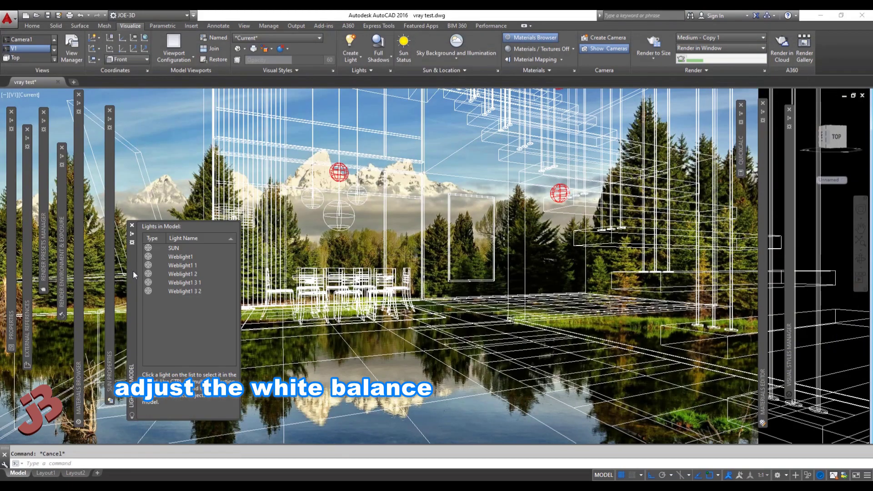
mouse_move(61, 259)
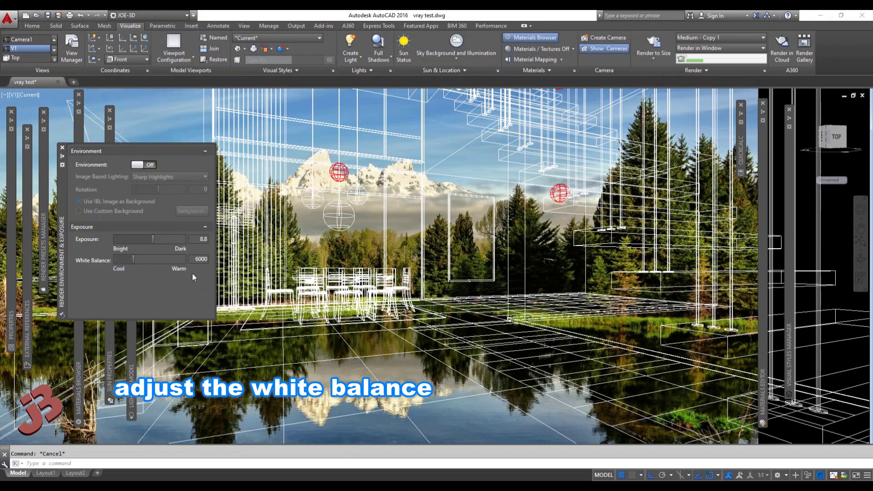
Step: Change the white balance value from 6000 to 5500
drag(193, 259, 215, 270)
text(0)
key(Return)
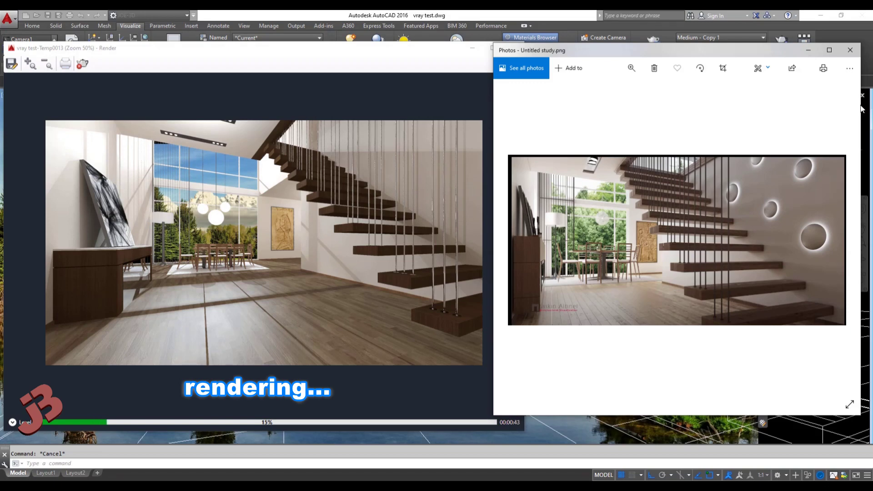
Step: Widen the reference photo window slightly while the render continues
drag(861, 108, 866, 108)
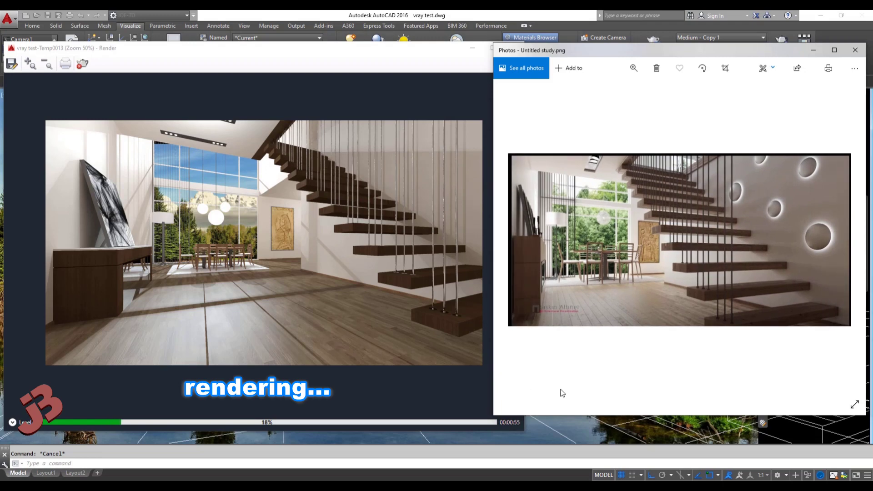